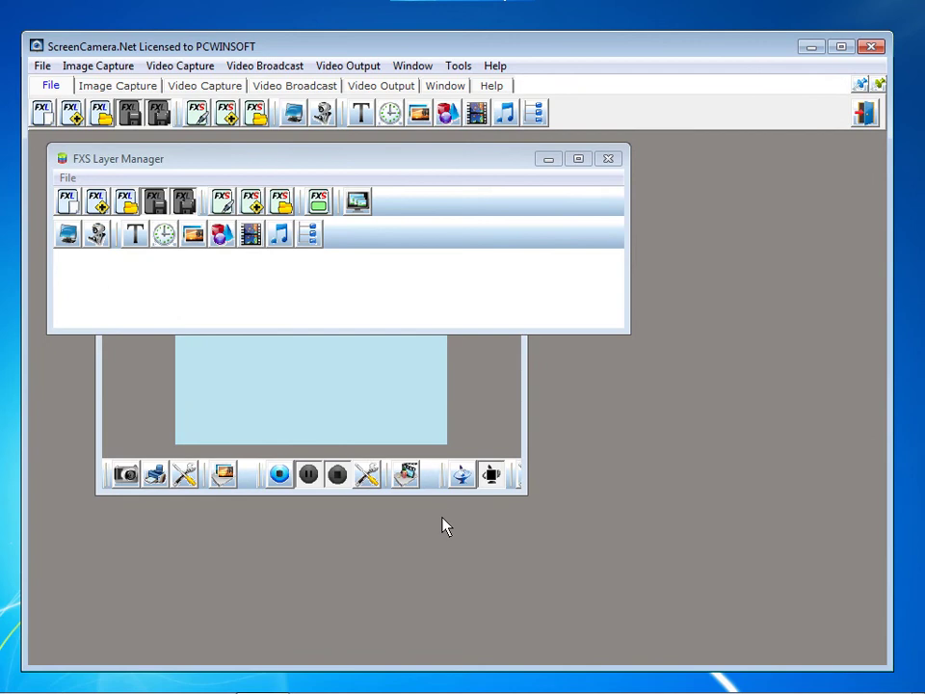
Open the FXS Editor and expand Add FXS to the Polygon › Rectangle layer choices
click(196, 113)
click(485, 551)
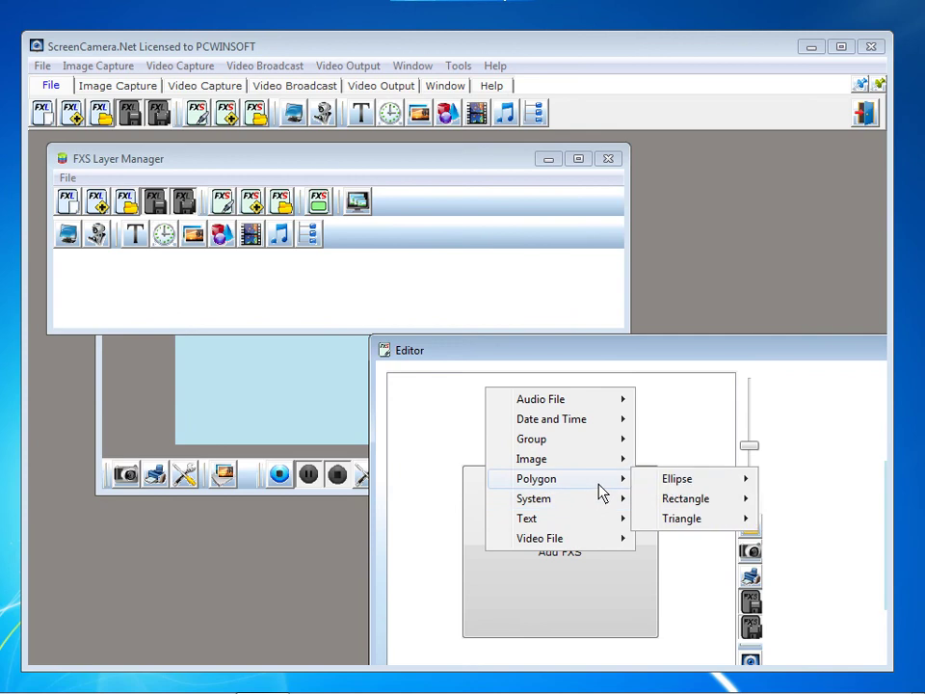
mouse_move(537, 477)
mouse_move(685, 498)
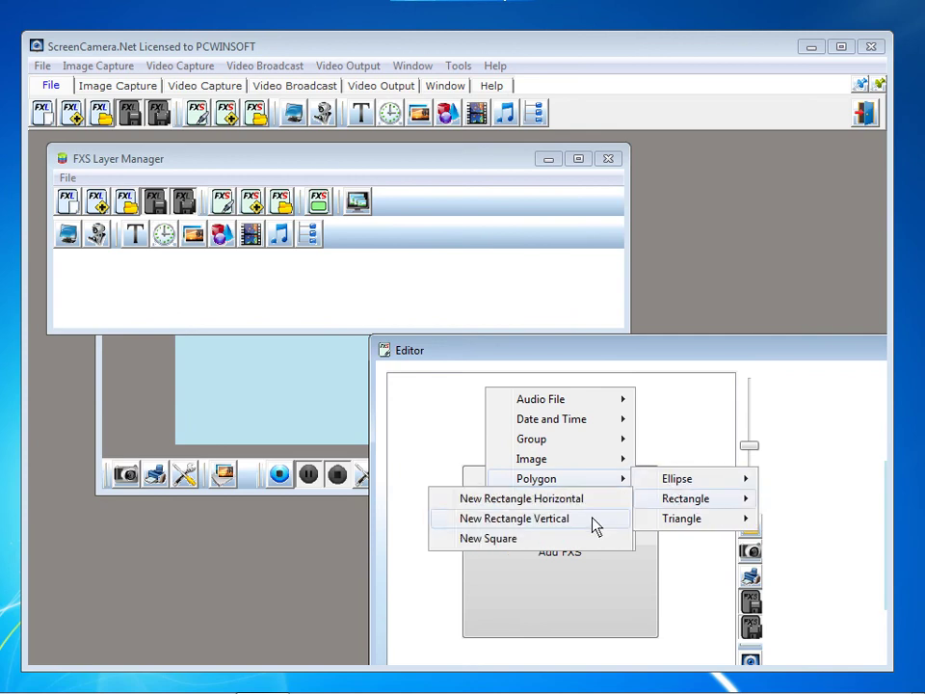
Add a new black square layer and remove its border on the Rectangle tab
click(591, 545)
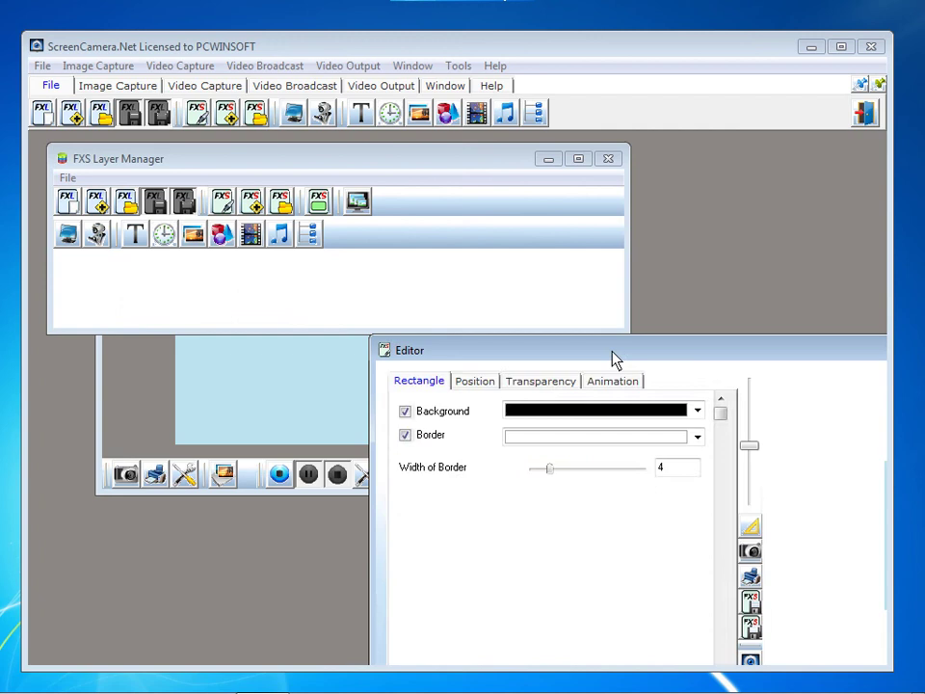
mouse_move(602, 349)
mouse_down()
mouse_move(431, 263)
mouse_move(294, 171)
mouse_up()
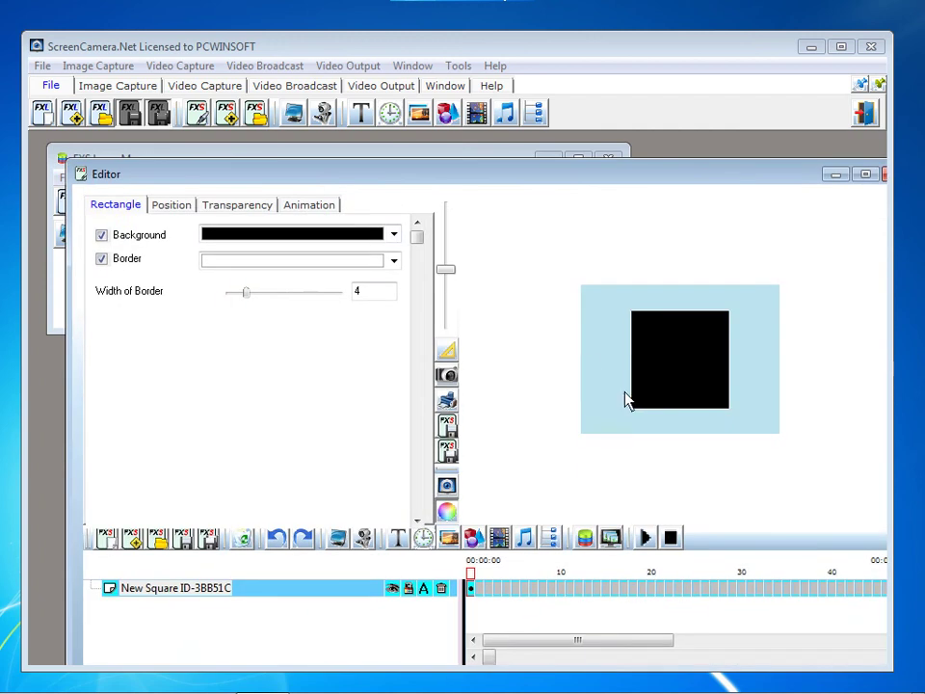
click(631, 408)
click(128, 260)
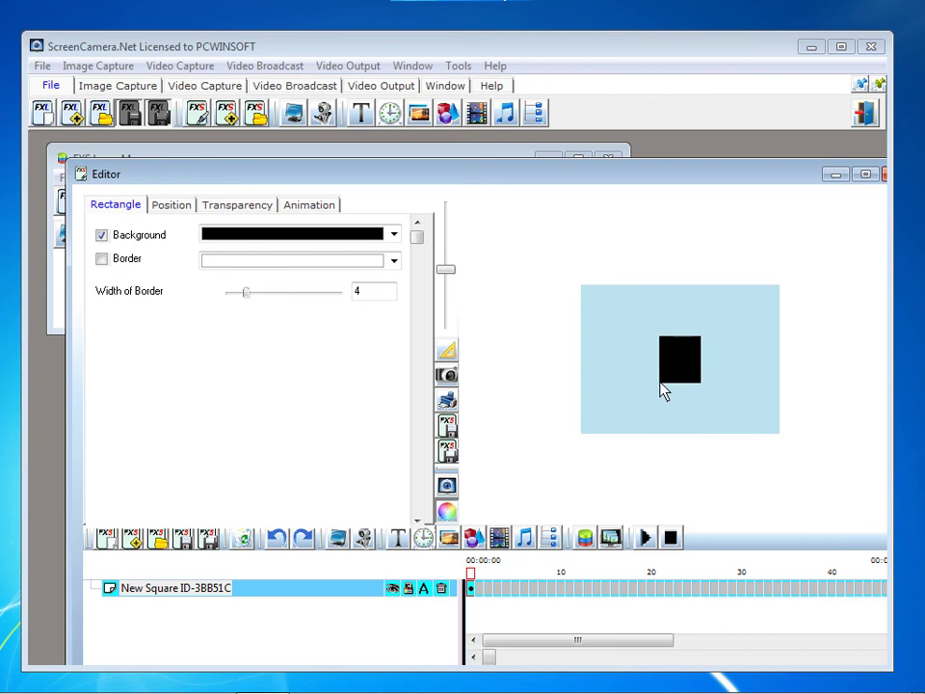
Drag the black square to the bottom, just past the preview's left edge
click(661, 385)
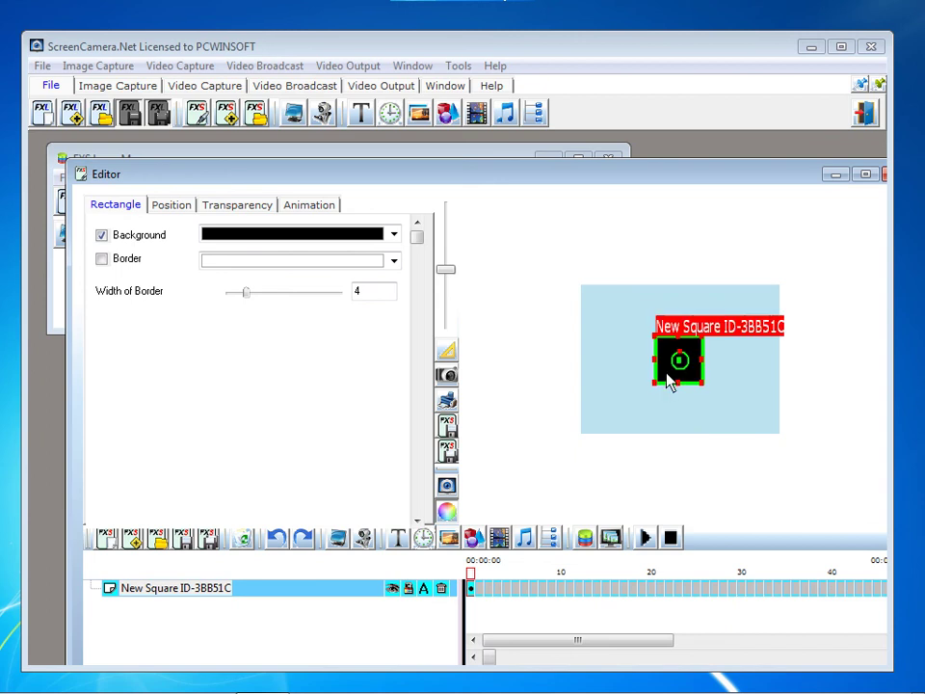
mouse_move(671, 379)
mouse_down()
mouse_move(637, 434)
mouse_move(622, 422)
mouse_move(598, 430)
mouse_move(545, 420)
mouse_up()
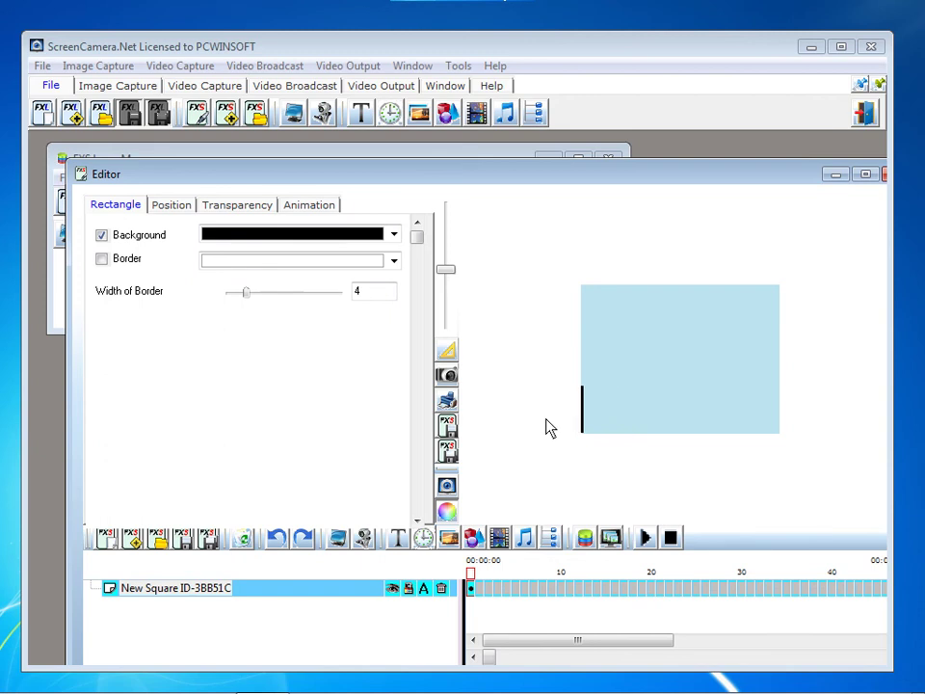
click(547, 427)
Insert a key frame at frame 30 with the square in the preview's bottom-right corner
right_click(744, 597)
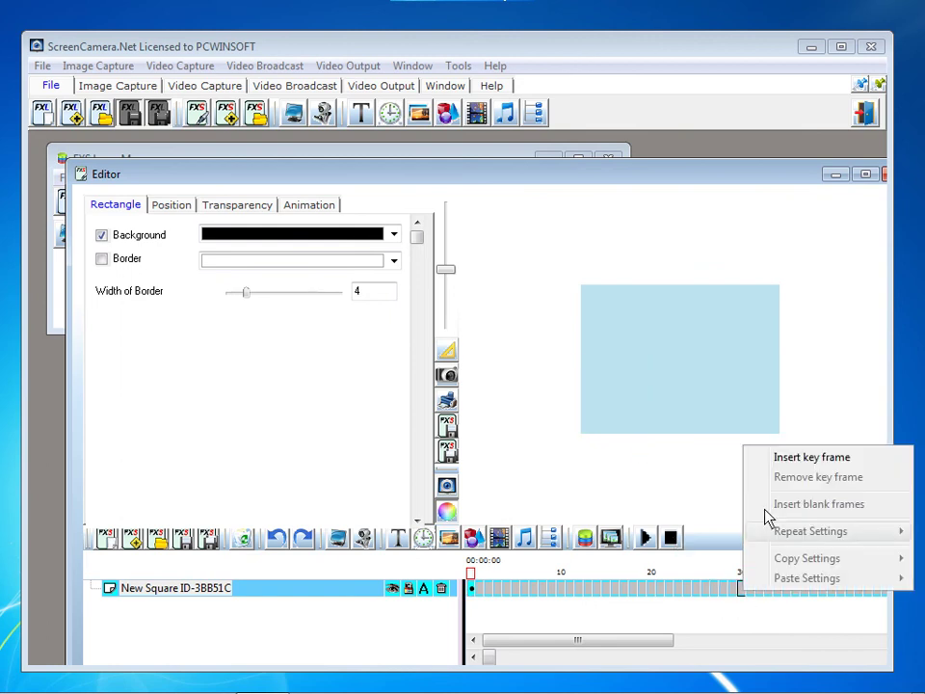
click(777, 460)
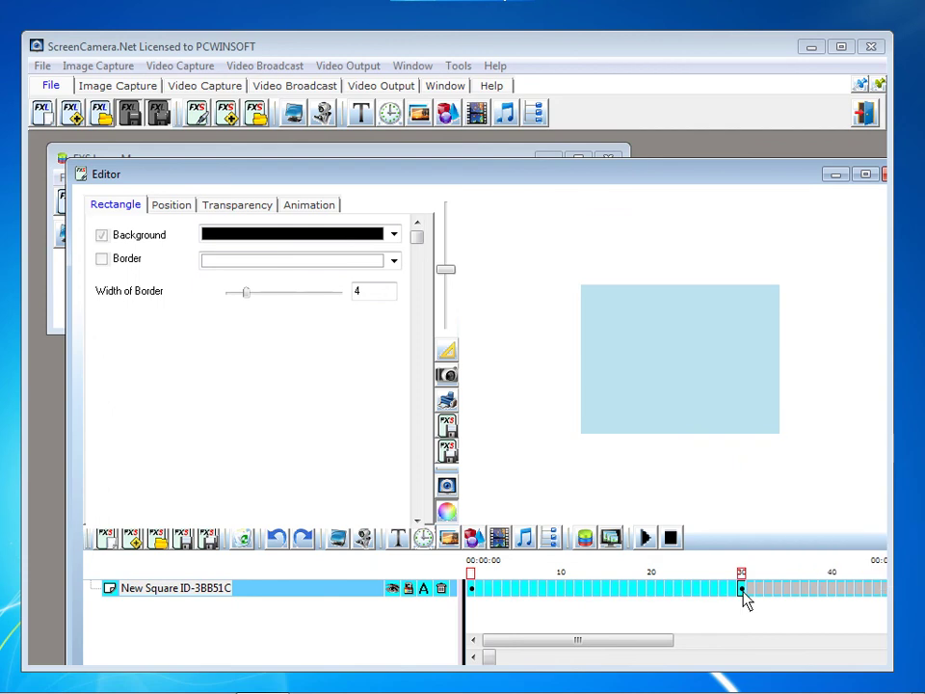
click(557, 410)
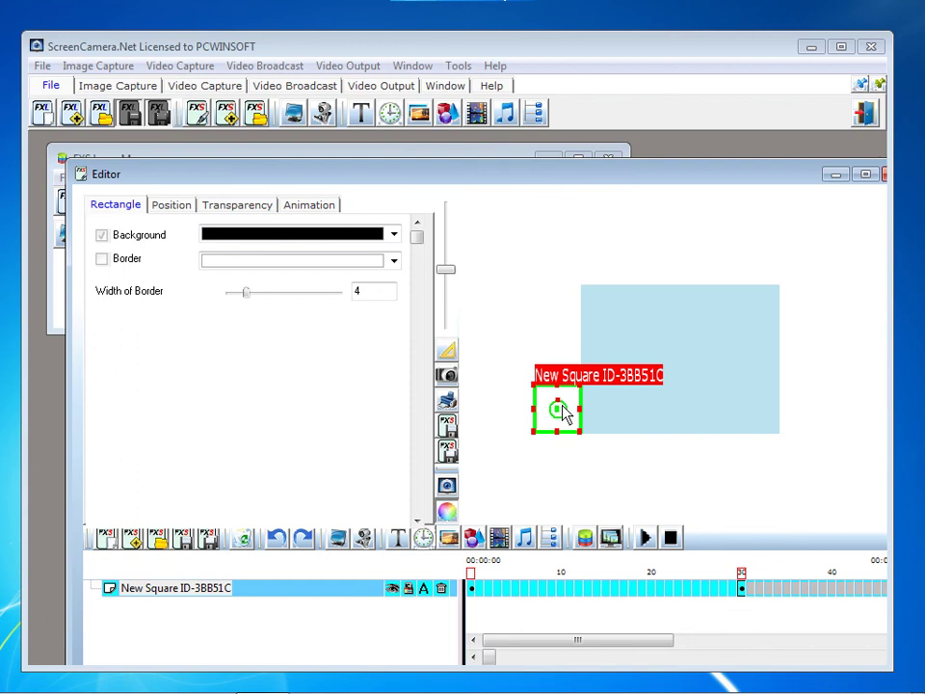
drag(575, 426, 778, 431)
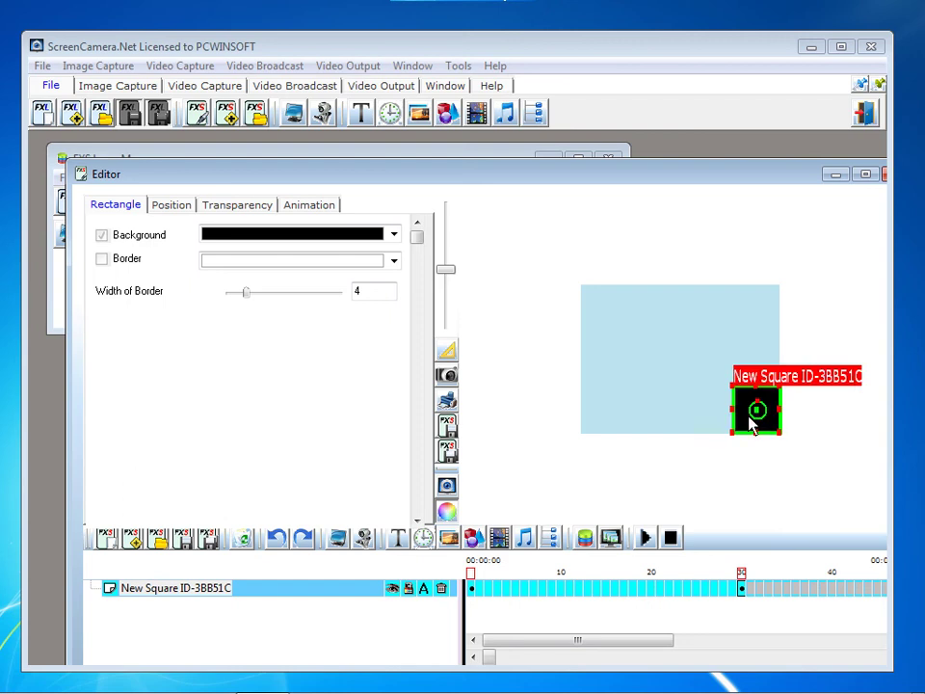
Set the square's Rotation to 360 at frame 30 and check the rolling motion
click(192, 210)
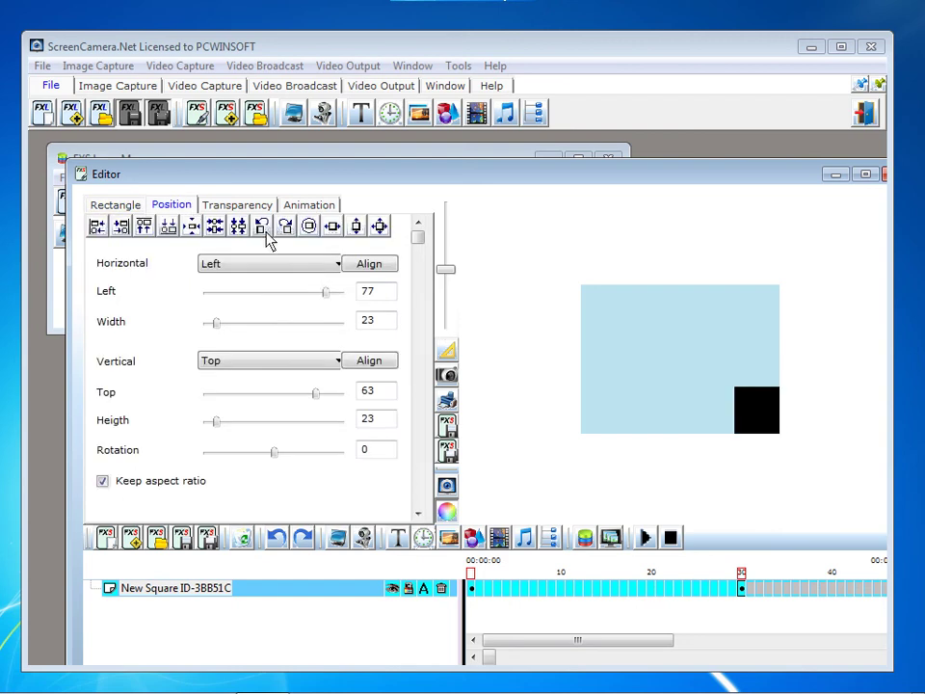
click(285, 229)
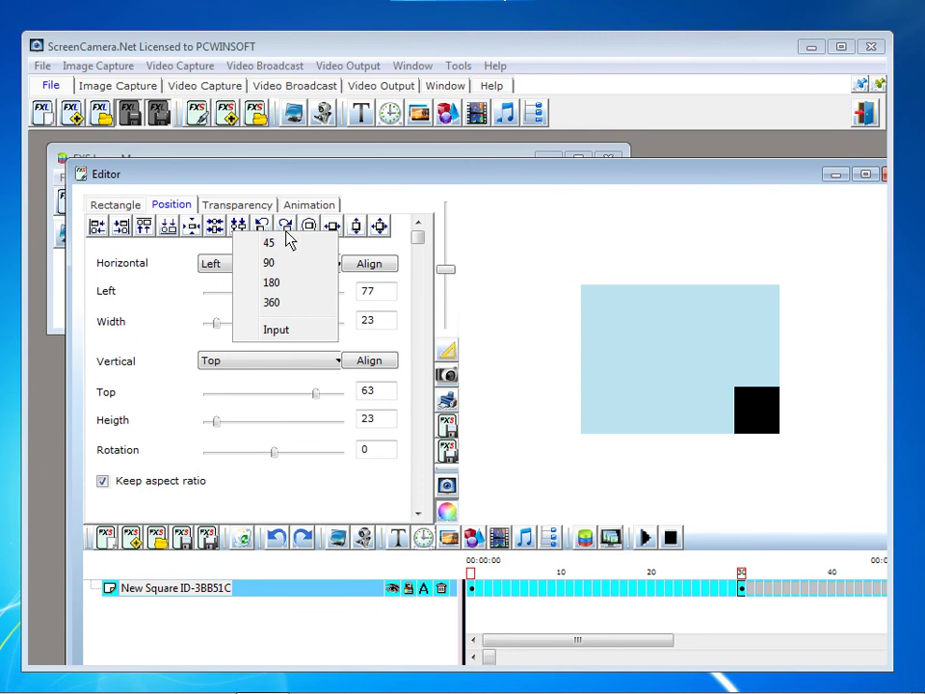
click(297, 306)
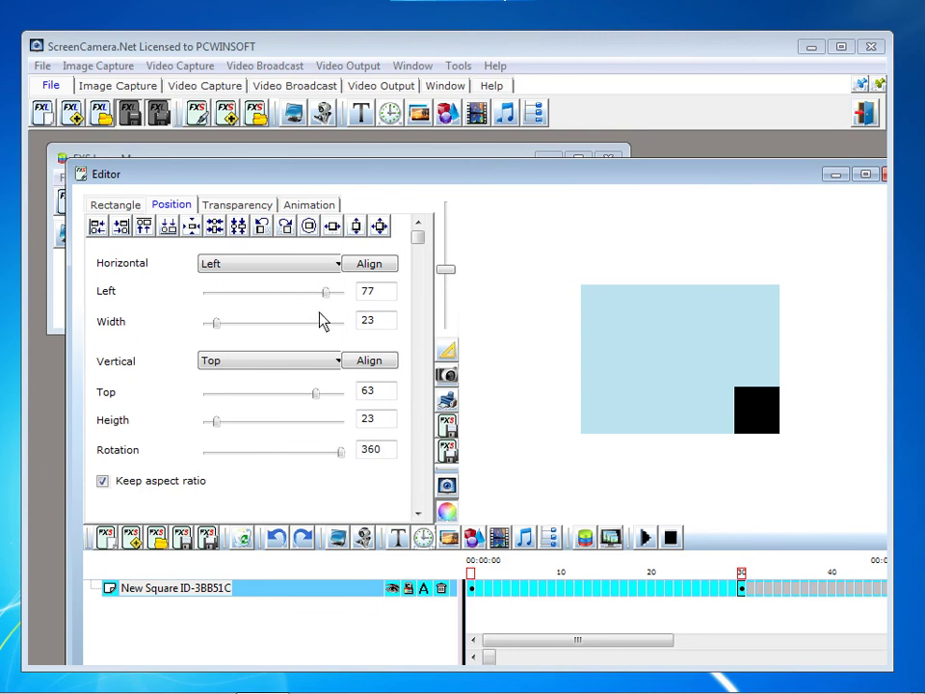
click(494, 589)
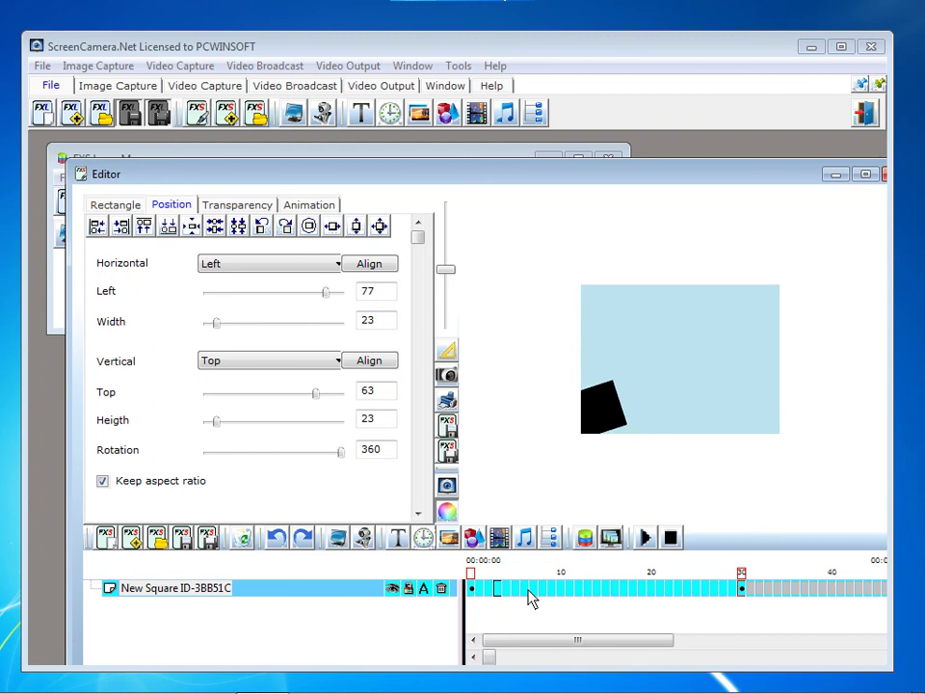
click(741, 588)
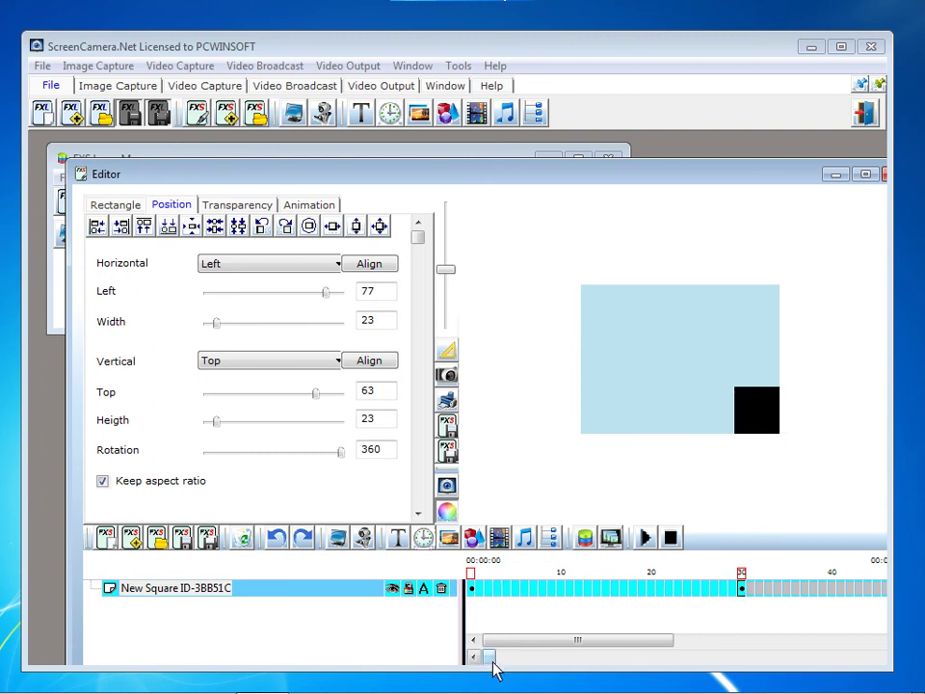
Insert a key frame at frame 60 on the square's timeline
mouse_move(493, 659)
mouse_down()
mouse_move(507, 659)
mouse_move(499, 659)
mouse_up()
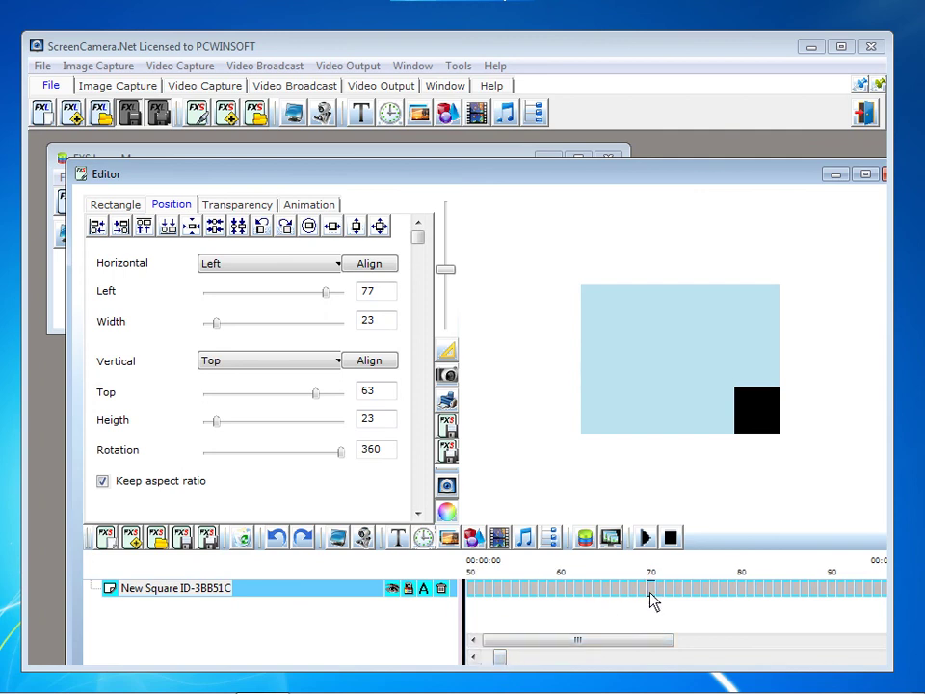
click(561, 594)
right_click(563, 596)
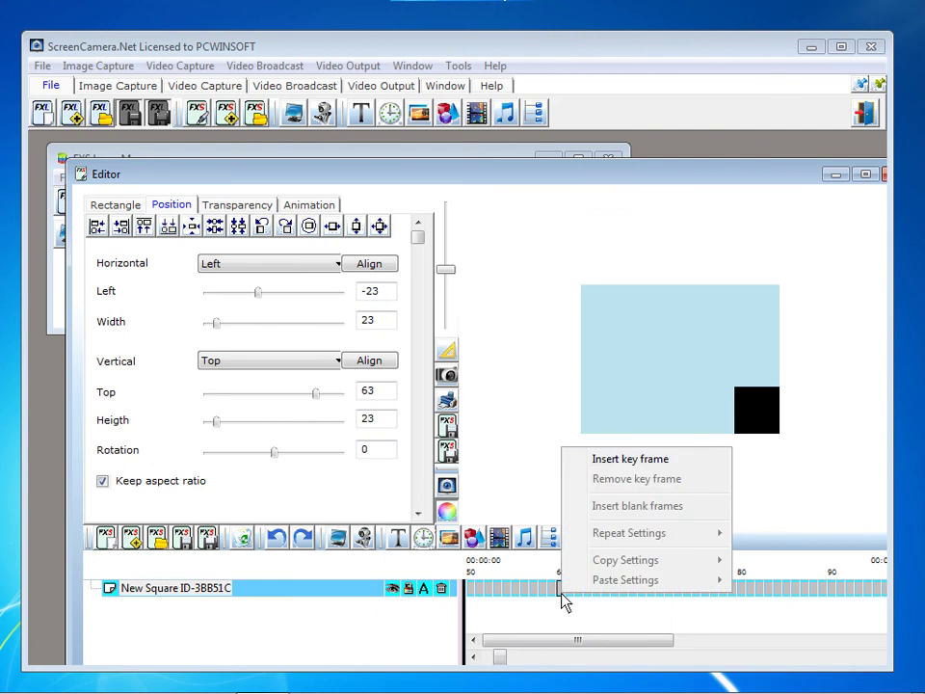
click(605, 462)
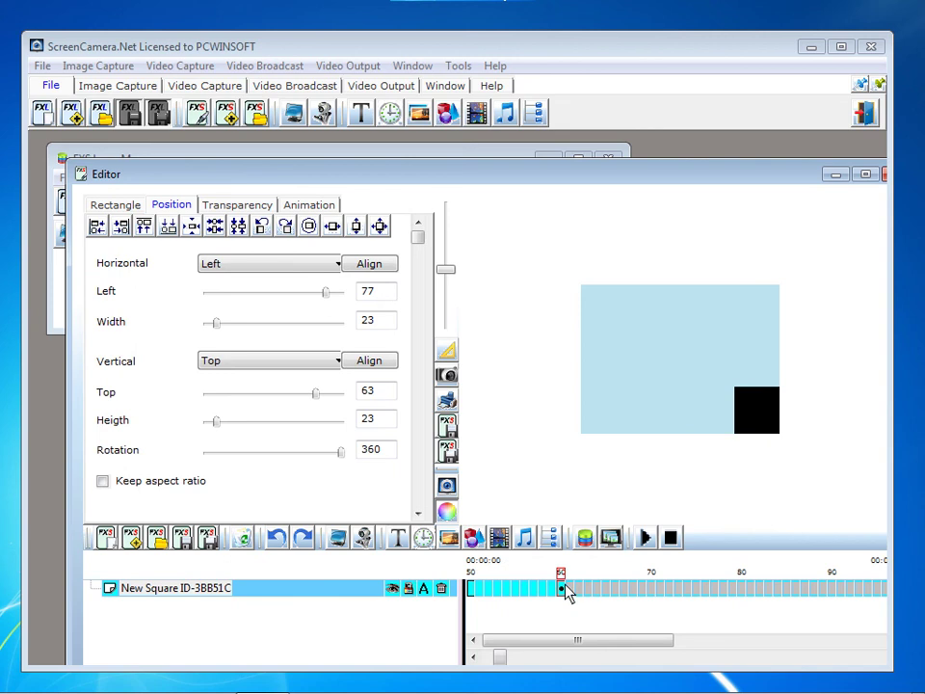
click(562, 589)
Stretch the square at frame 60 into a wide bar along the bottom
click(746, 415)
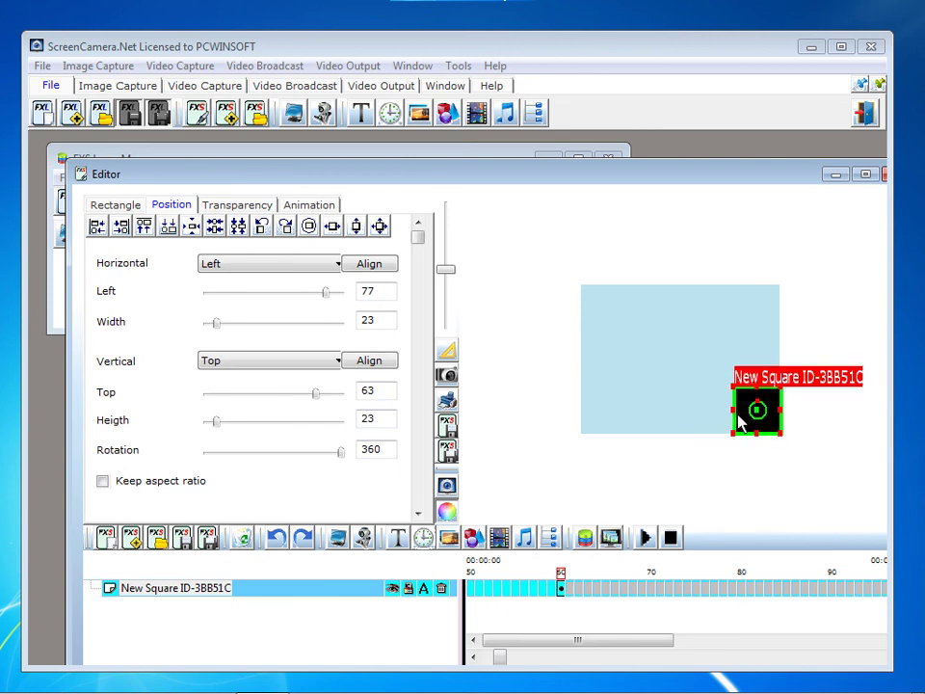
drag(737, 416, 727, 421)
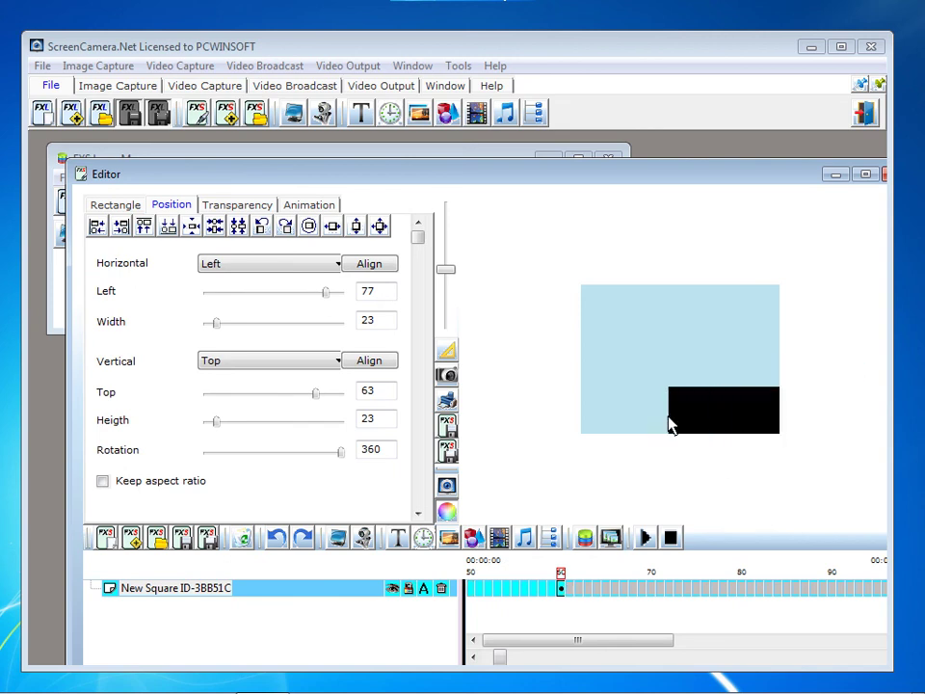
click(634, 424)
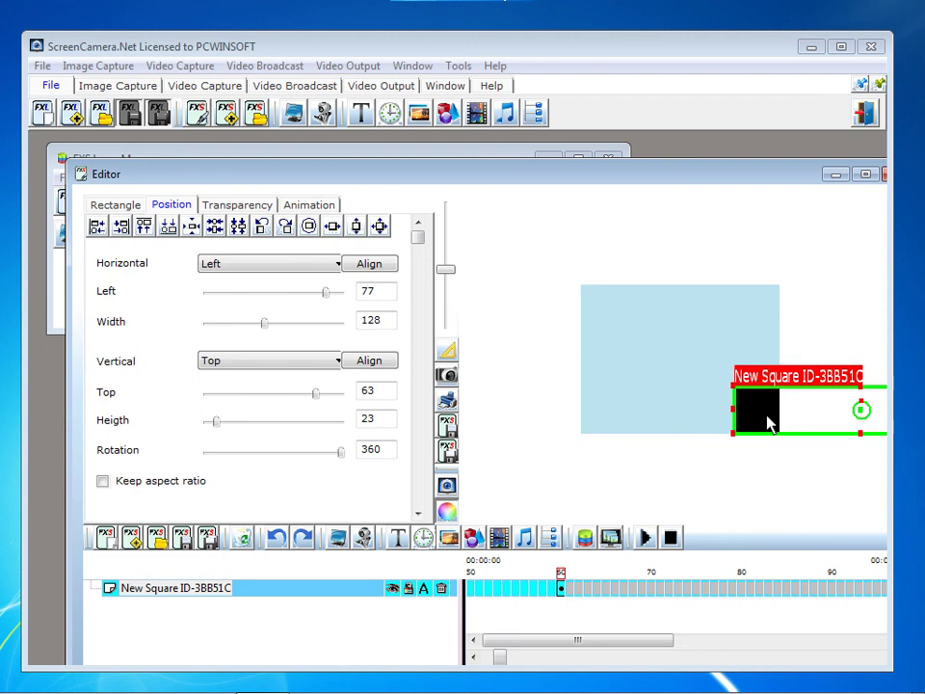
mouse_move(768, 413)
mouse_down()
mouse_move(743, 424)
mouse_move(612, 421)
mouse_up()
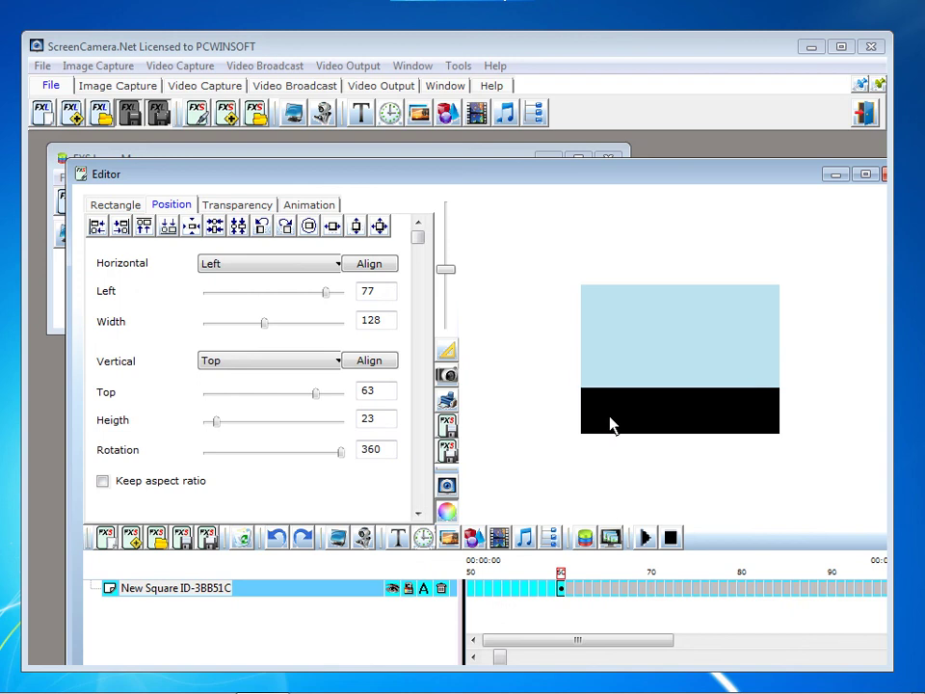
click(609, 424)
click(569, 423)
click(582, 416)
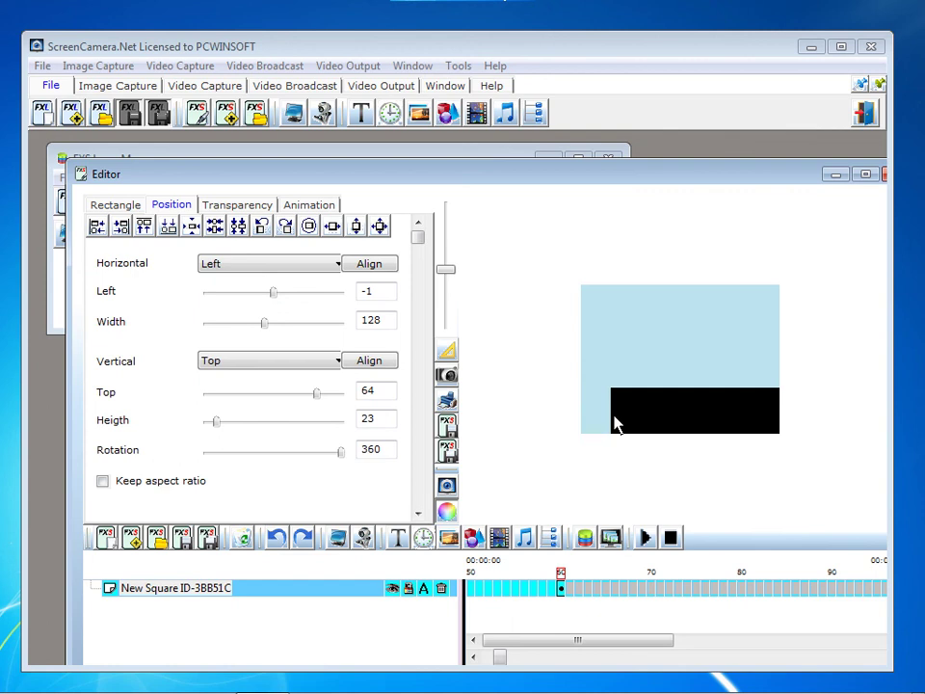
click(615, 424)
Fit the bar to the full preview width, with Left -3 and Width 106
click(786, 427)
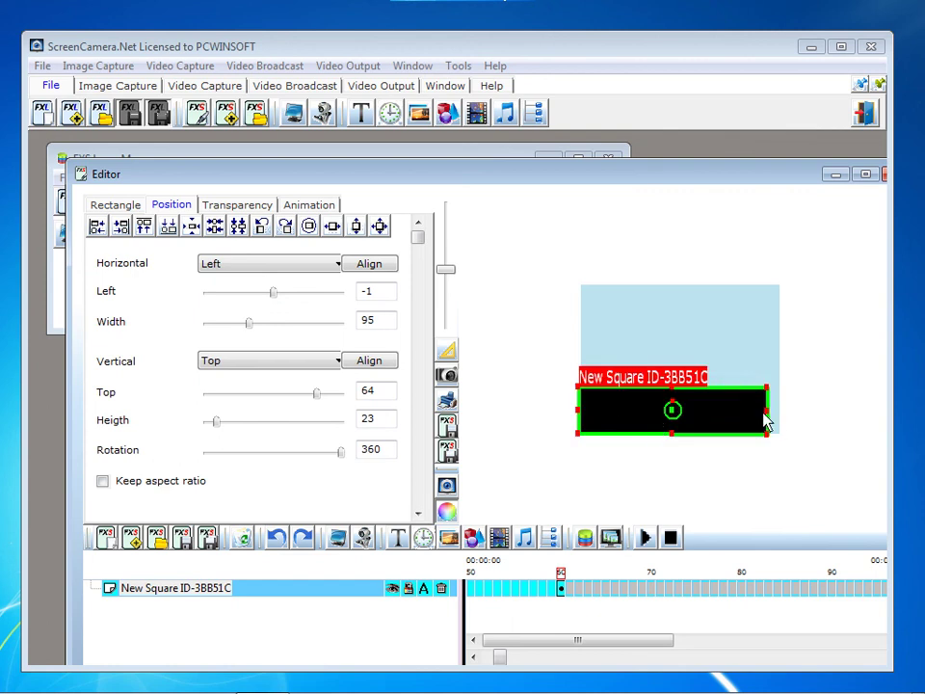
click(772, 419)
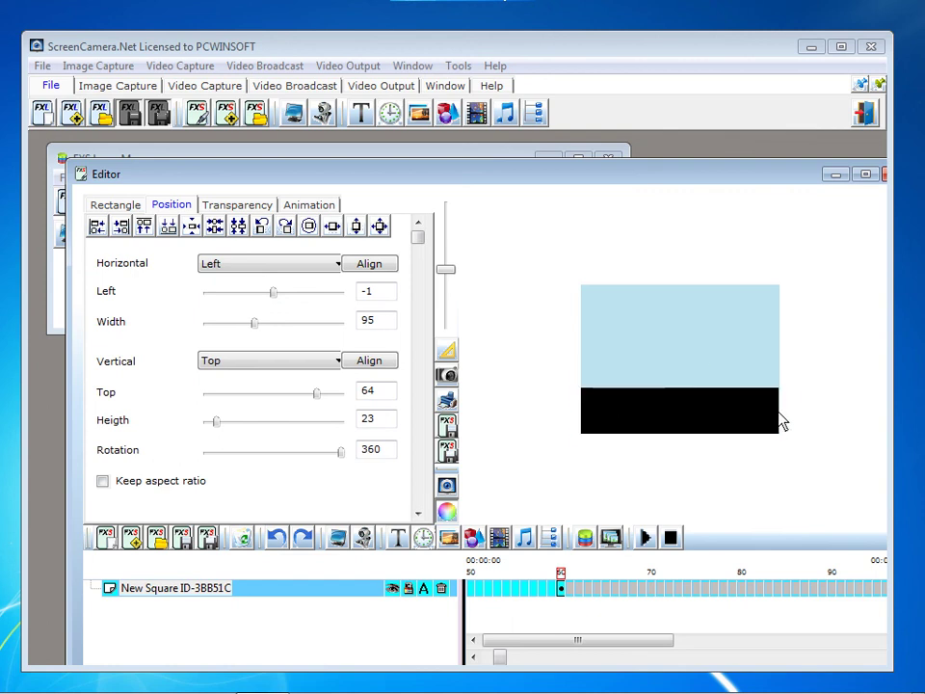
drag(783, 422, 792, 420)
click(760, 426)
click(761, 427)
click(761, 427)
Play the bar's roll-in animation from frame 0, then stop playback
drag(508, 659, 495, 659)
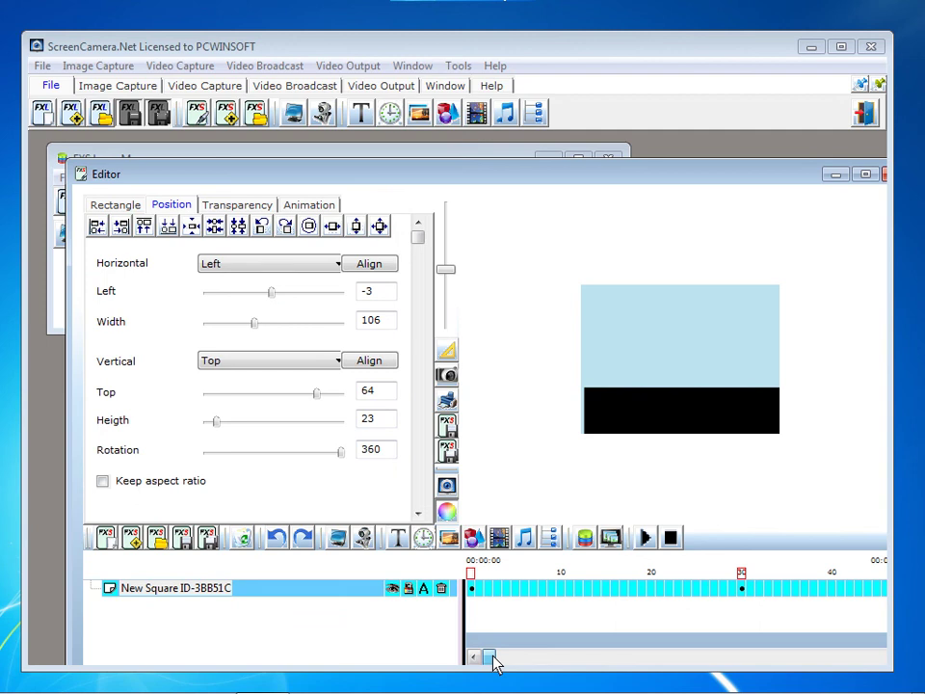
click(473, 589)
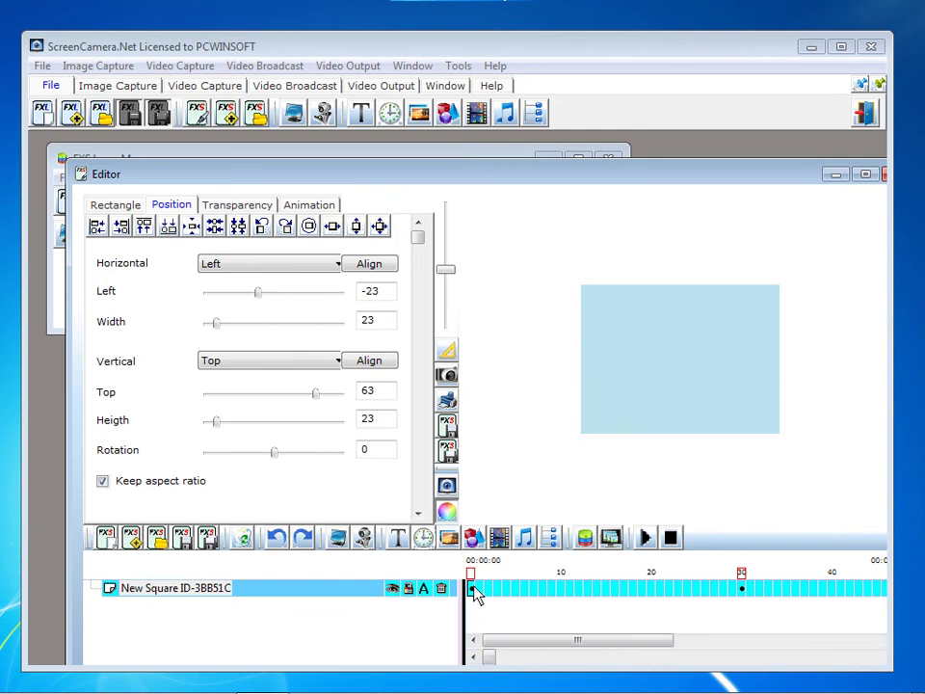
click(644, 537)
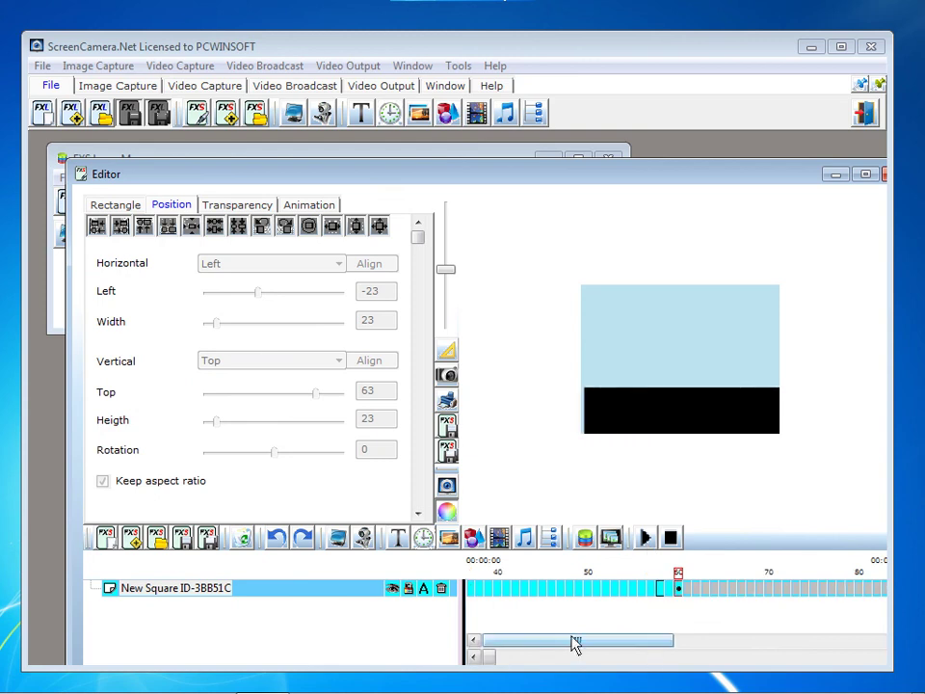
click(493, 659)
drag(492, 659, 506, 661)
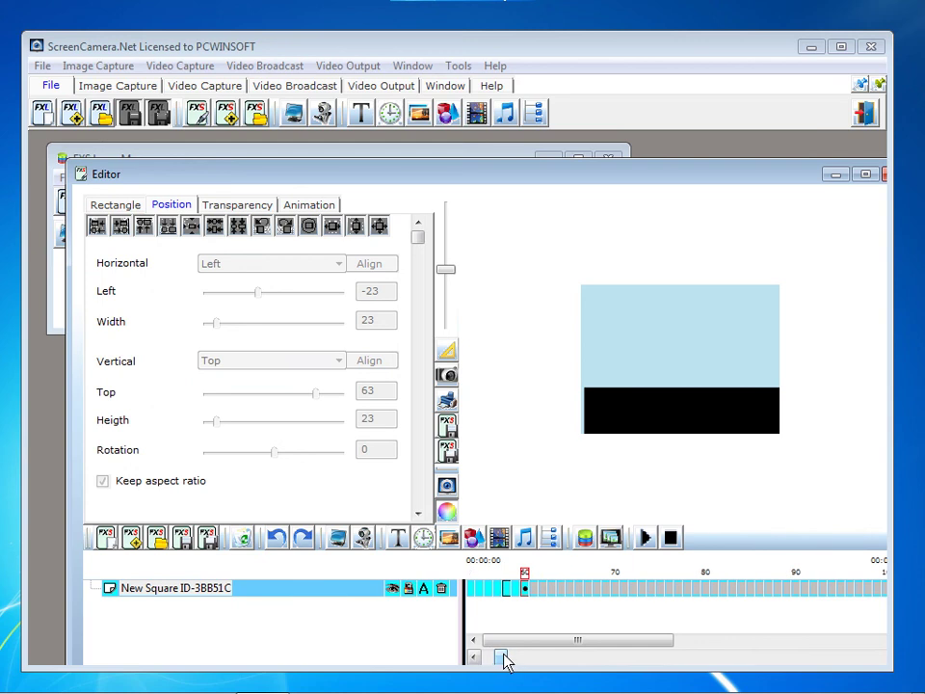
Add a key frame near frame 80 holding the full-width bottom bar position
click(705, 589)
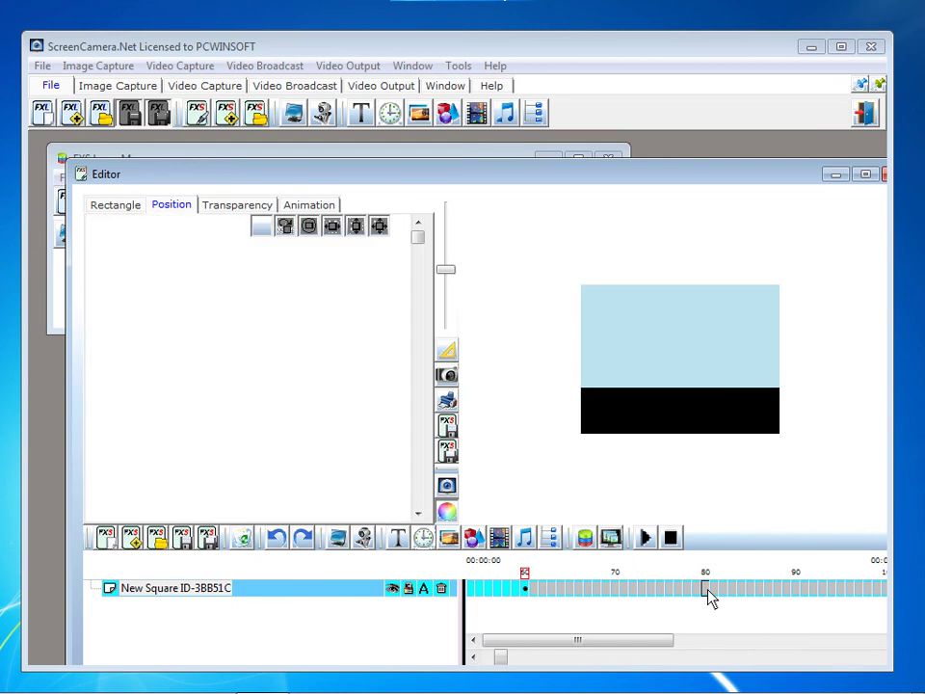
right_click(707, 588)
click(734, 453)
click(706, 589)
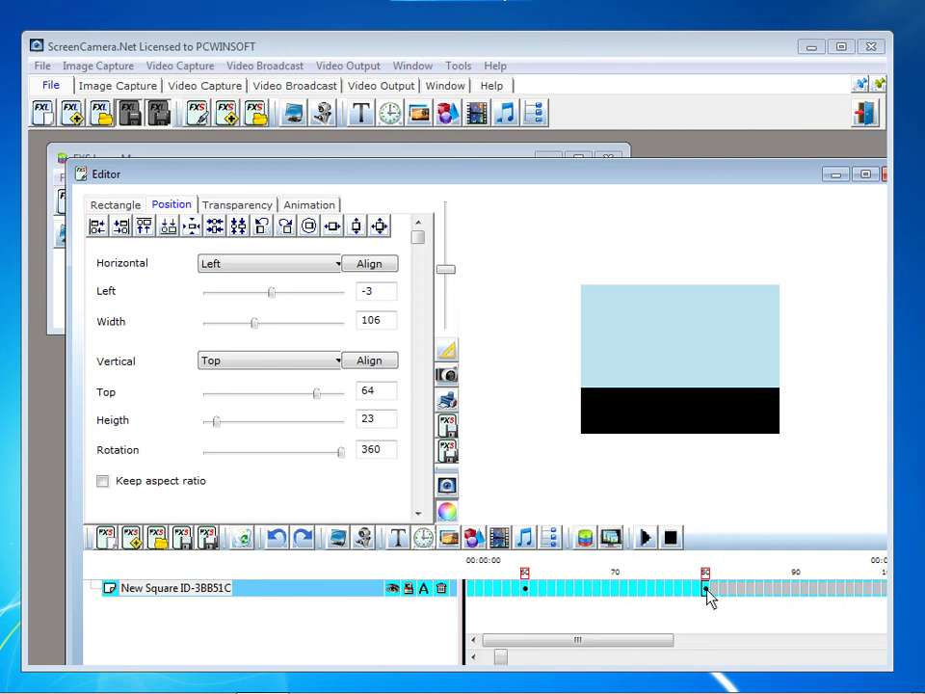
Set the bar's Transparency to about 49 at the frame-80 key frame
click(243, 205)
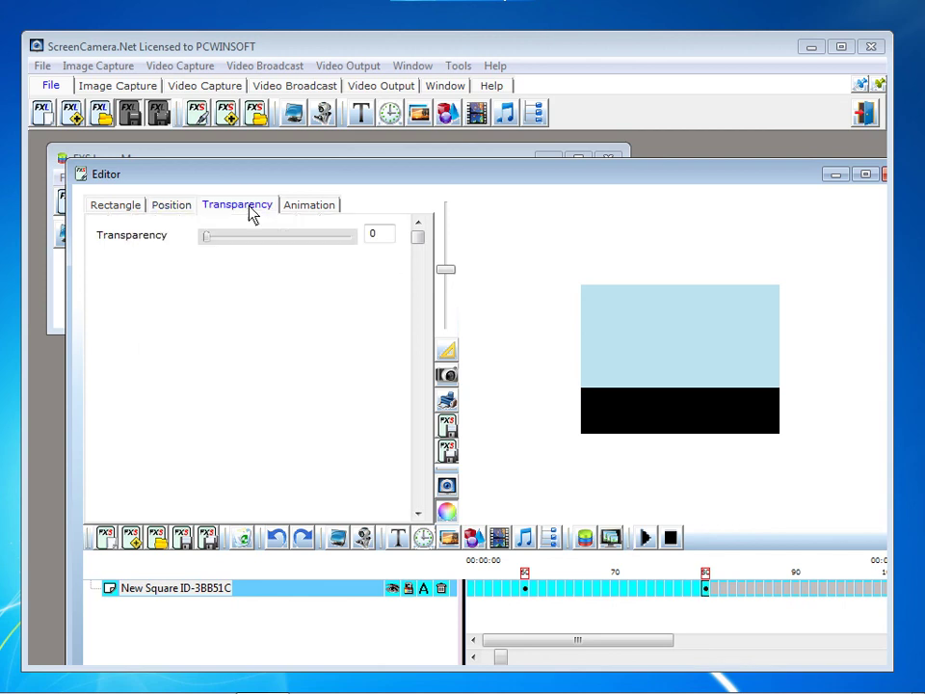
click(285, 239)
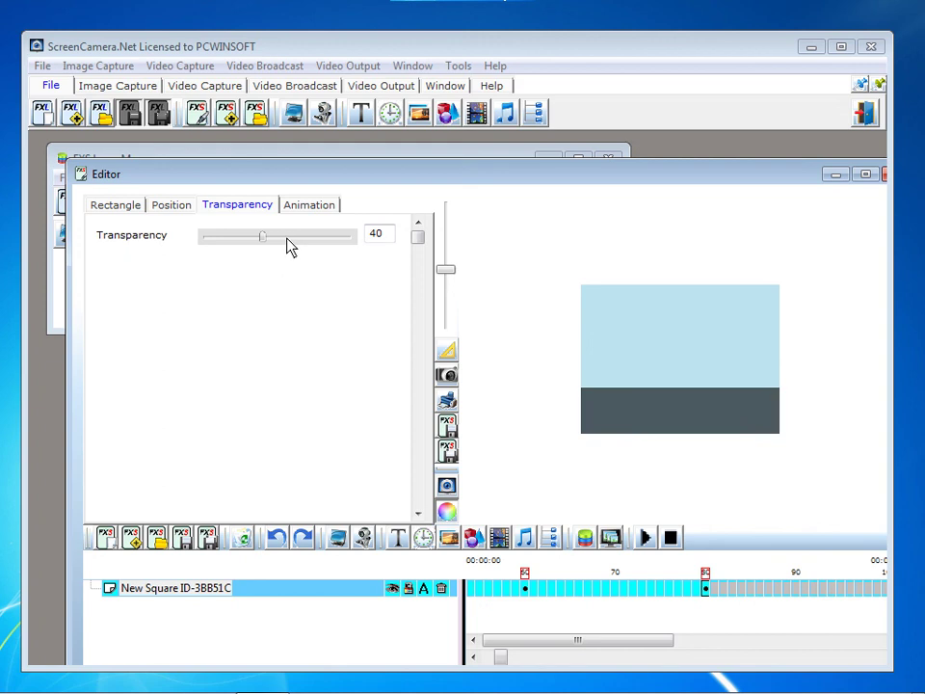
click(286, 239)
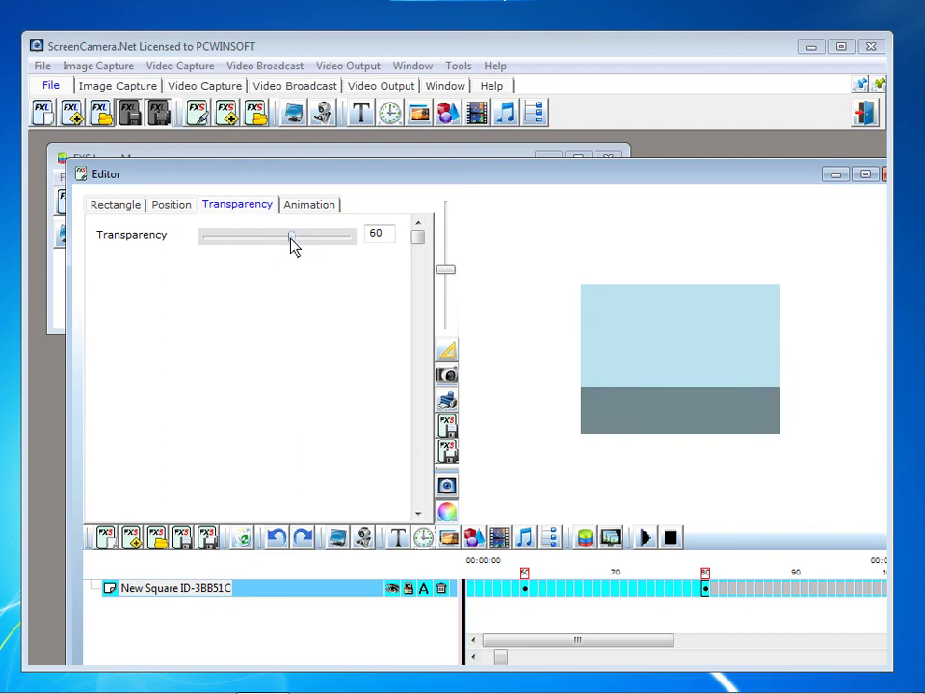
drag(276, 237, 275, 237)
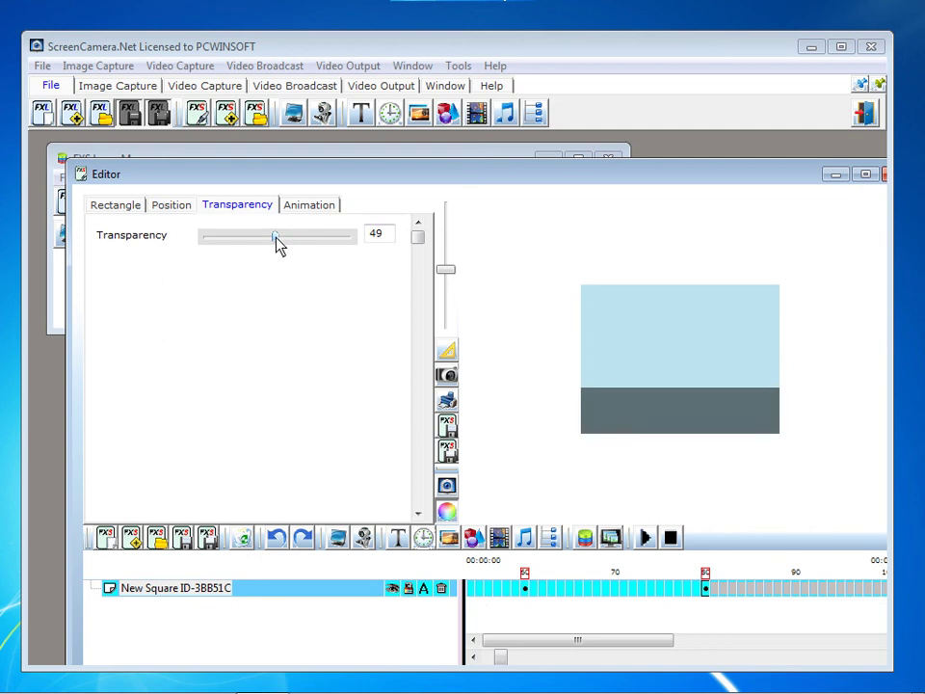
Save the effect as FXS file 'cool bottom bar' in the Rectangle folder
click(448, 451)
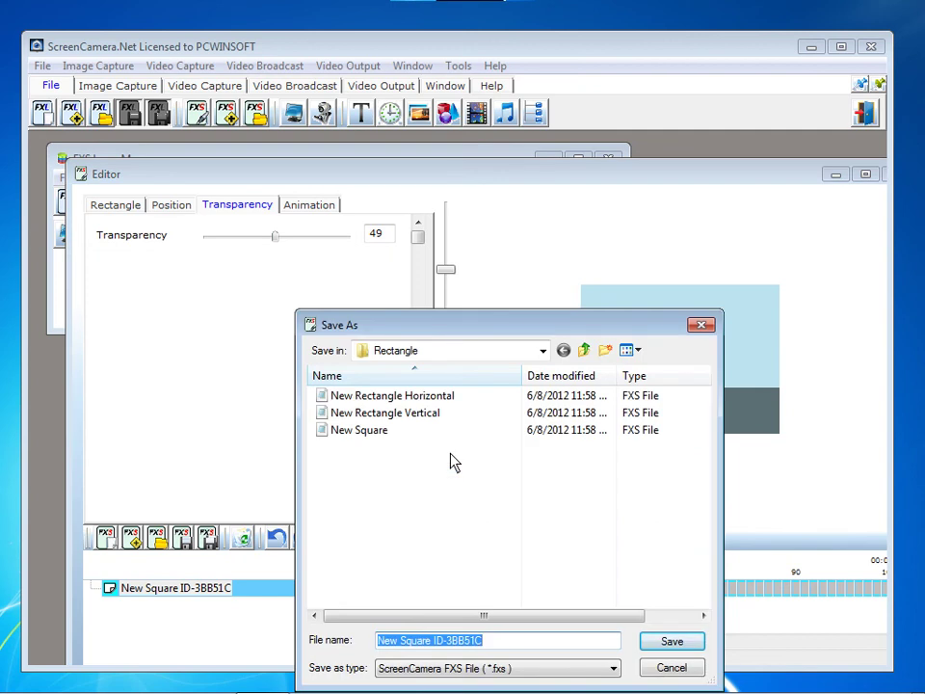
text(cool bot)
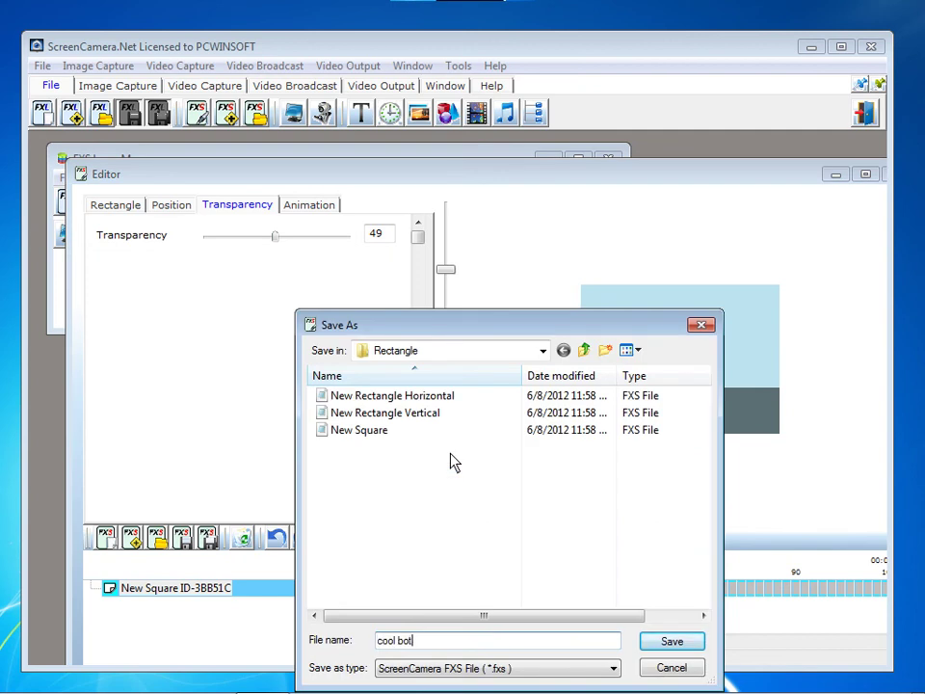
text(om bar)
click(670, 644)
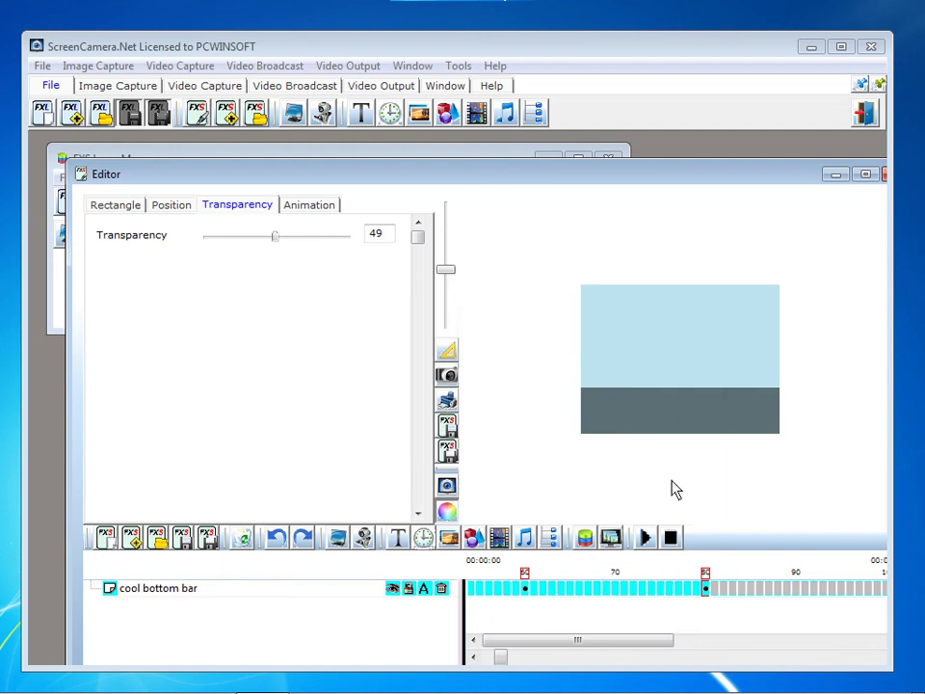
drag(803, 177, 681, 212)
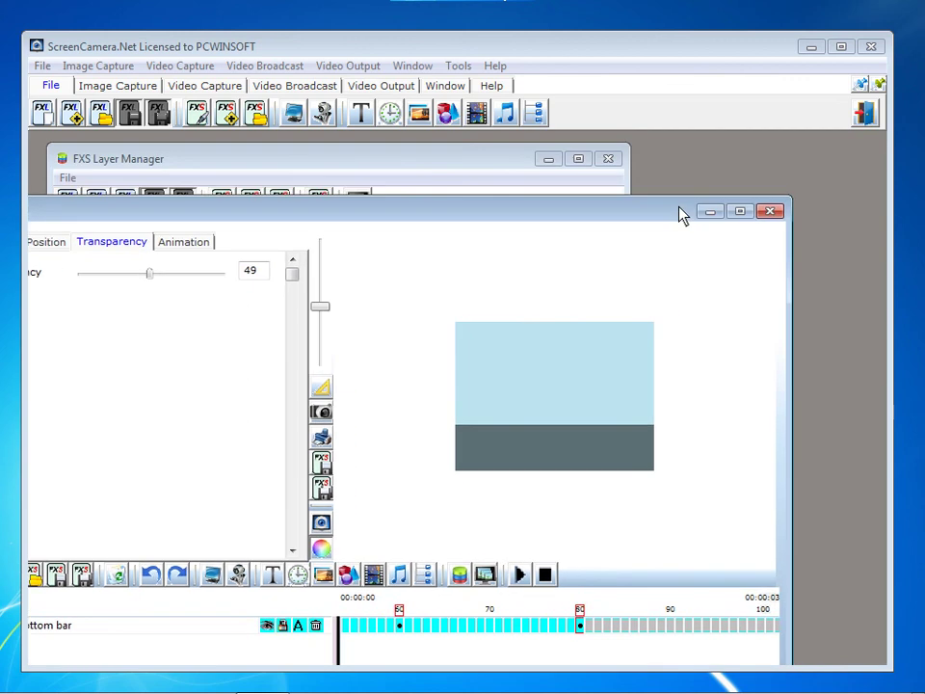
Close the editor, then load the cool bottom bar layer and play it in Video Output Preview
click(771, 212)
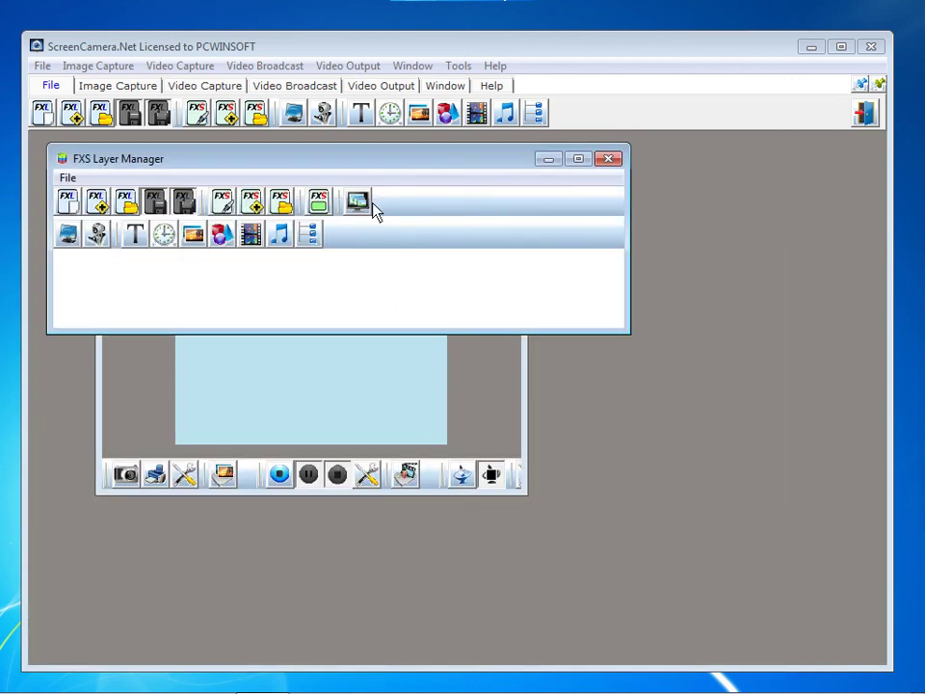
drag(372, 164, 602, 503)
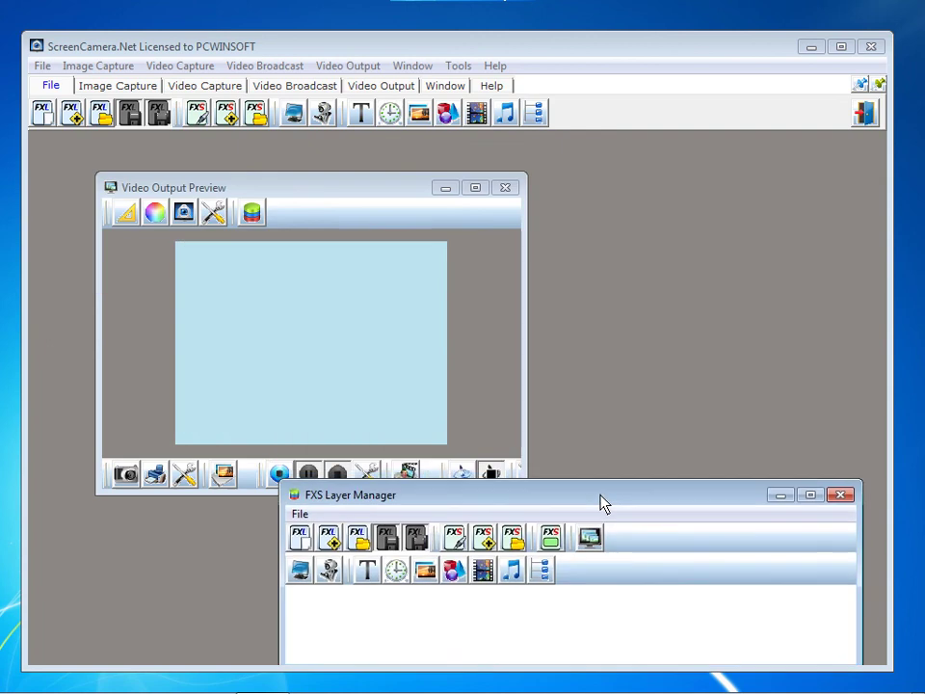
click(461, 568)
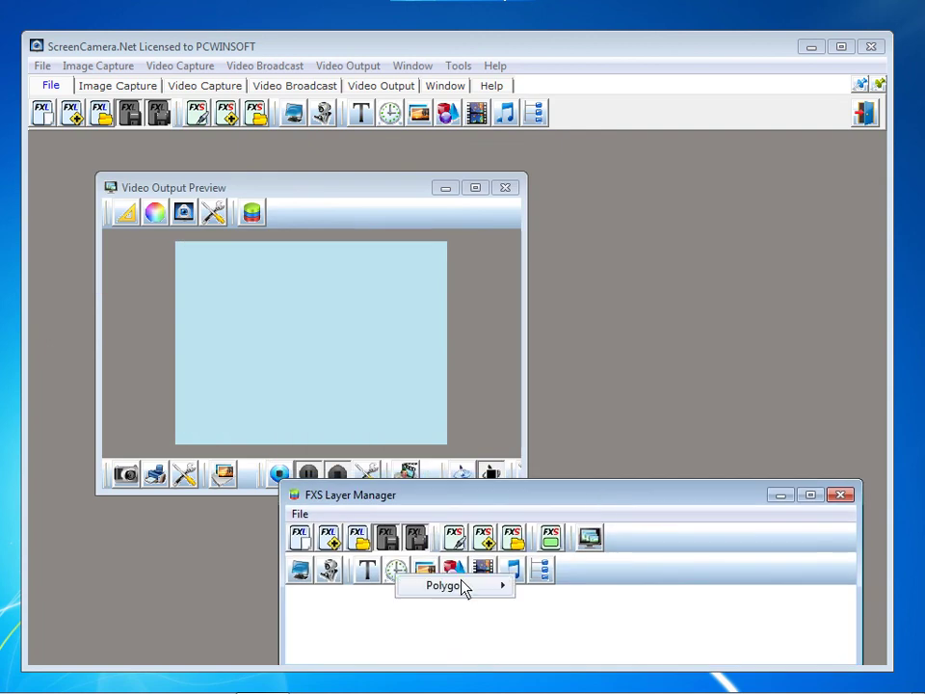
mouse_move(446, 585)
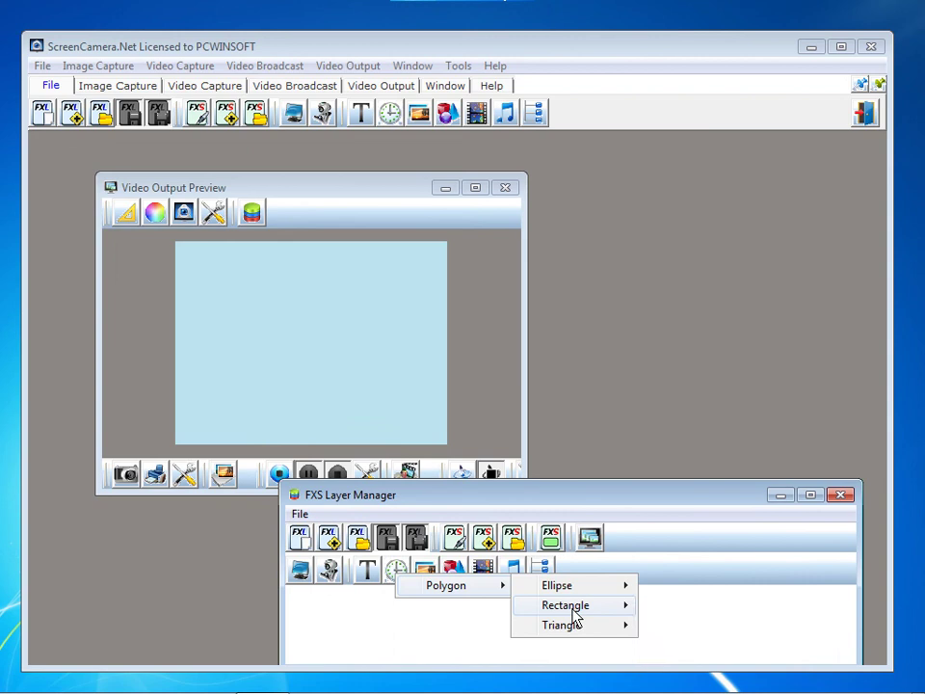
mouse_move(569, 605)
click(664, 607)
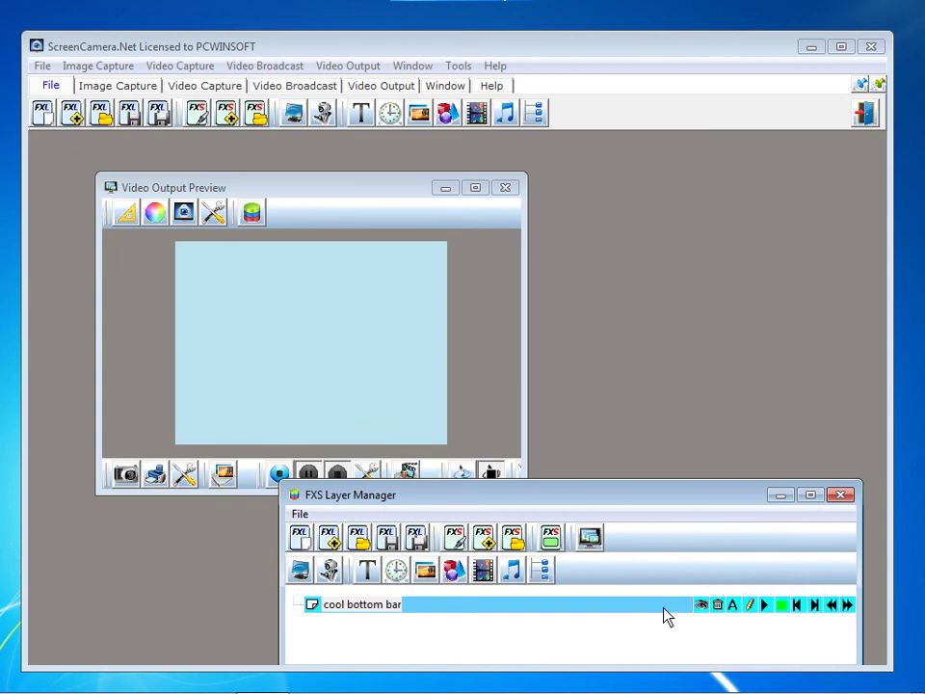
click(765, 605)
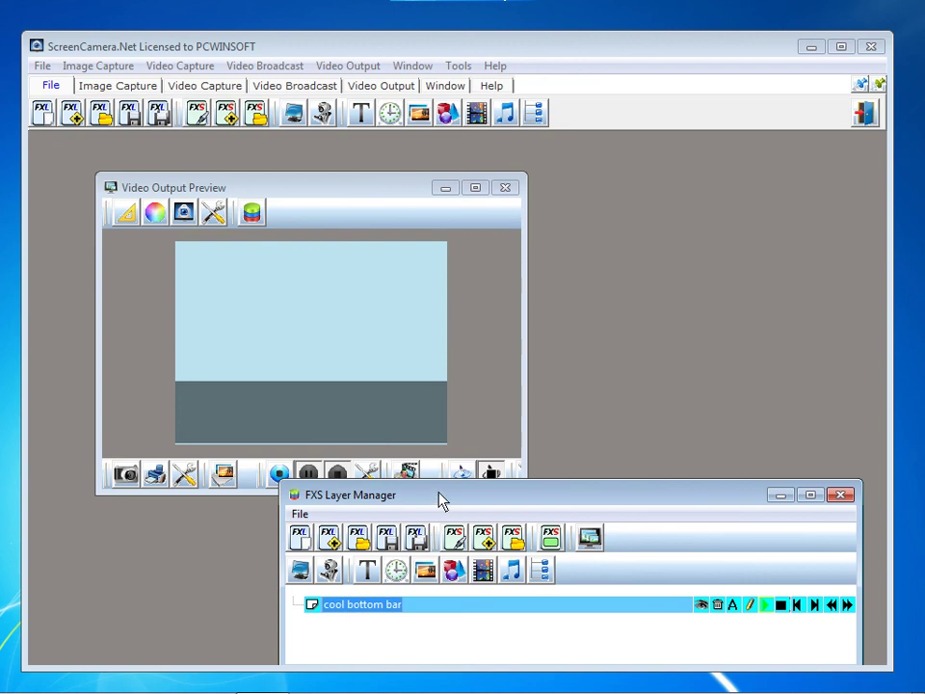
drag(439, 500, 438, 485)
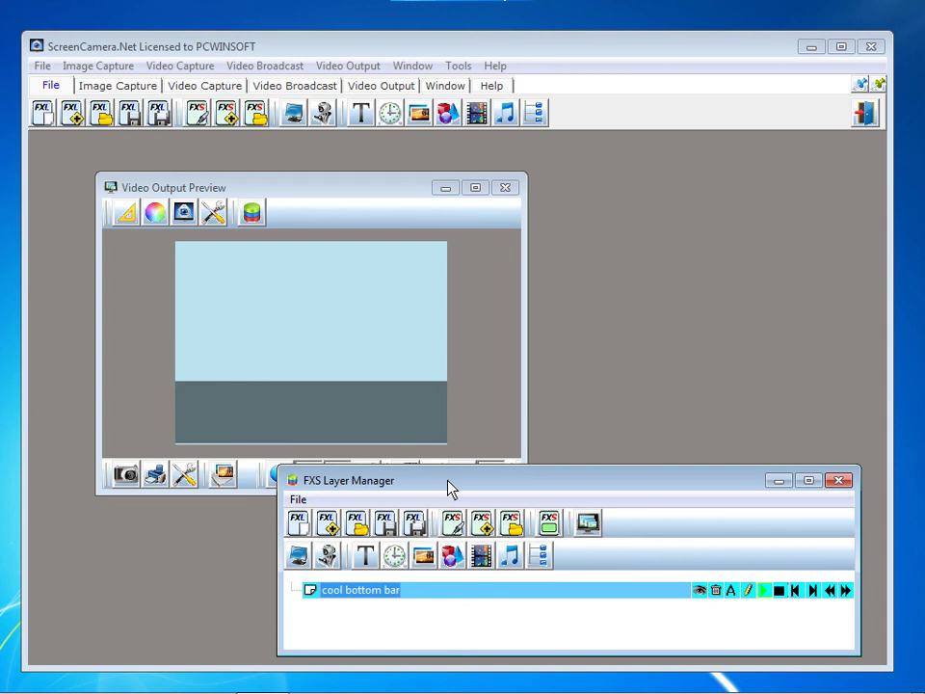